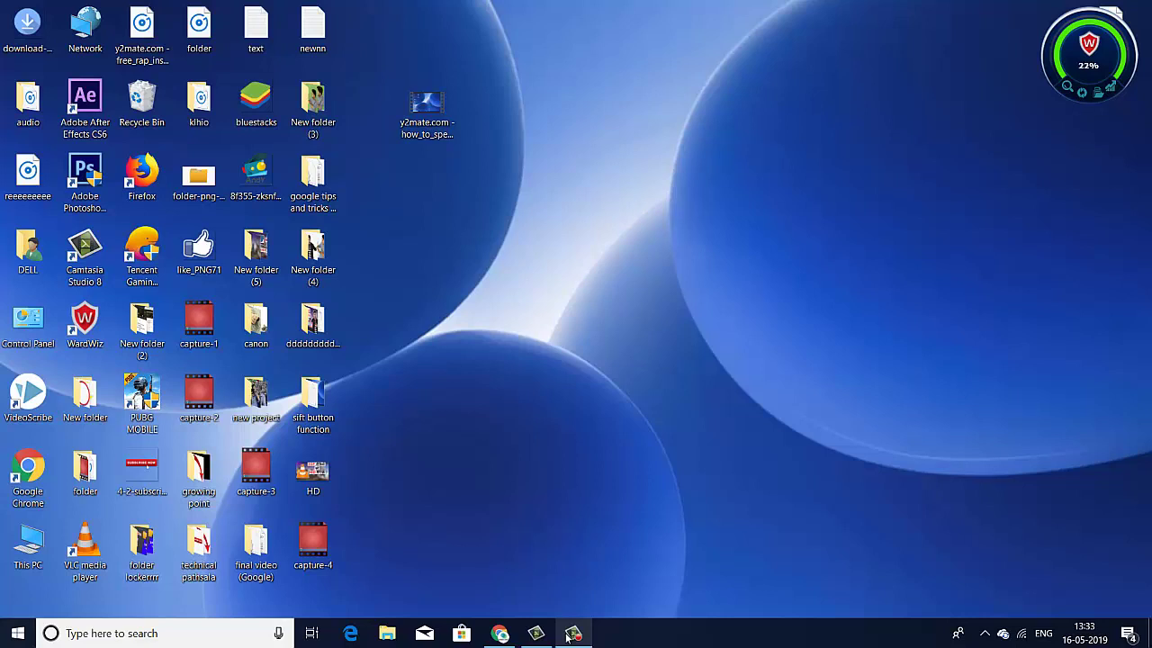
- Launch VLC media player, and place its window and the y2mate.com video file clear of each other on the desktop
double_click(89, 547)
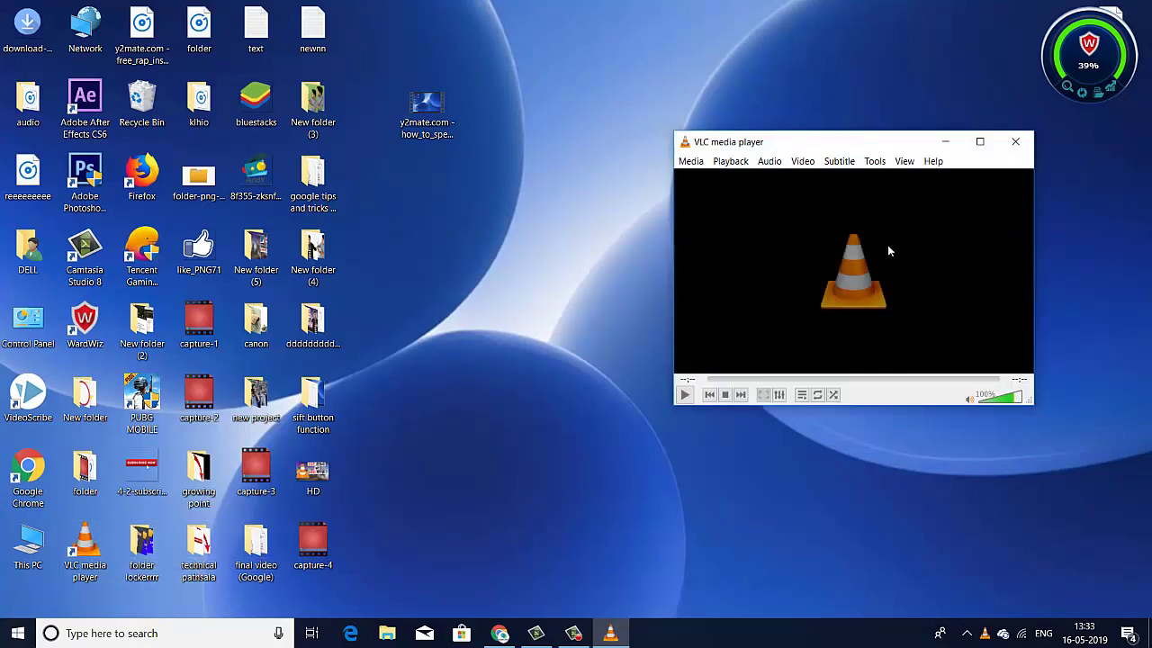
drag(893, 149, 949, 157)
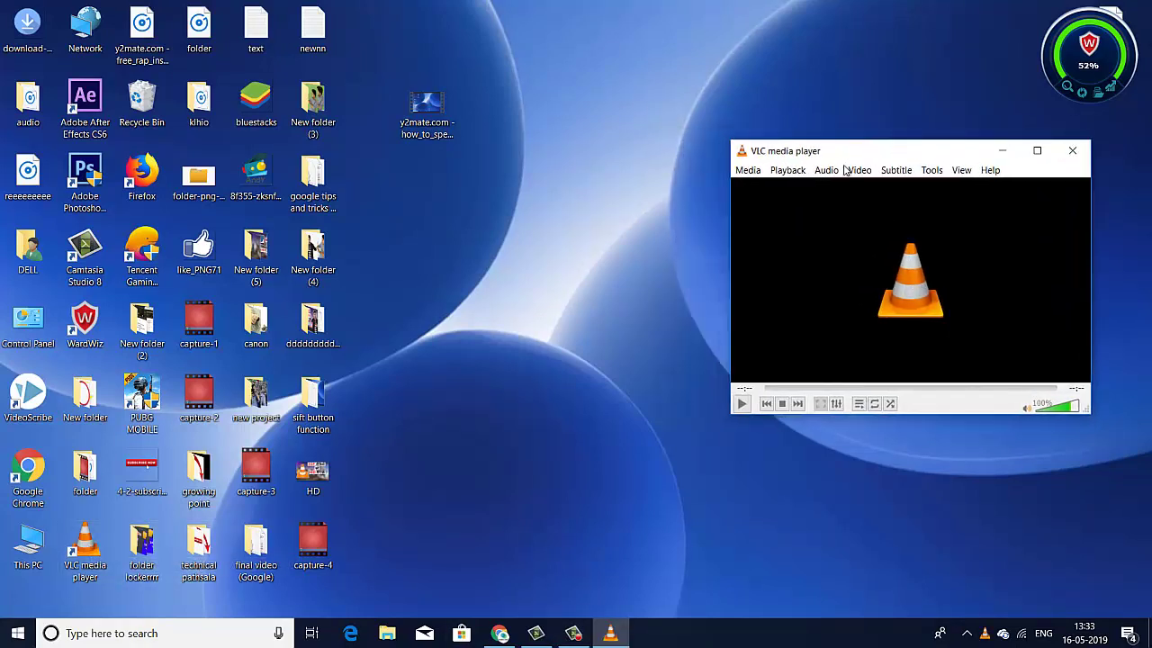
click(427, 118)
drag(427, 118, 497, 189)
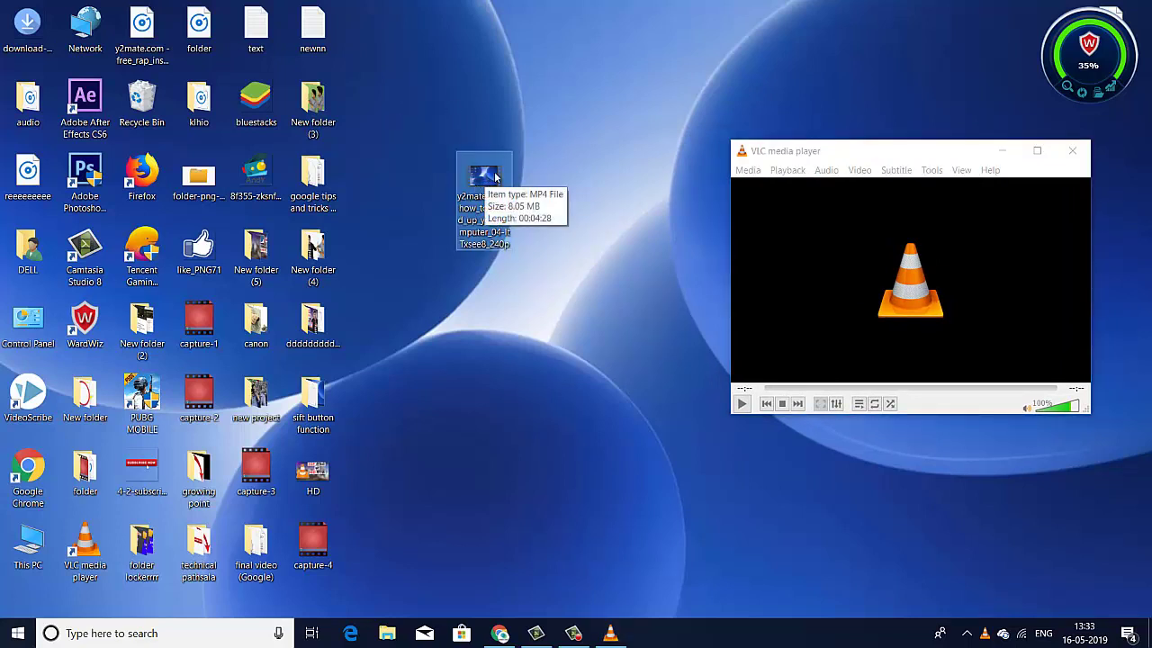
- Check the file size and type in the y2mate.com video's properties, then close them
right_click(494, 176)
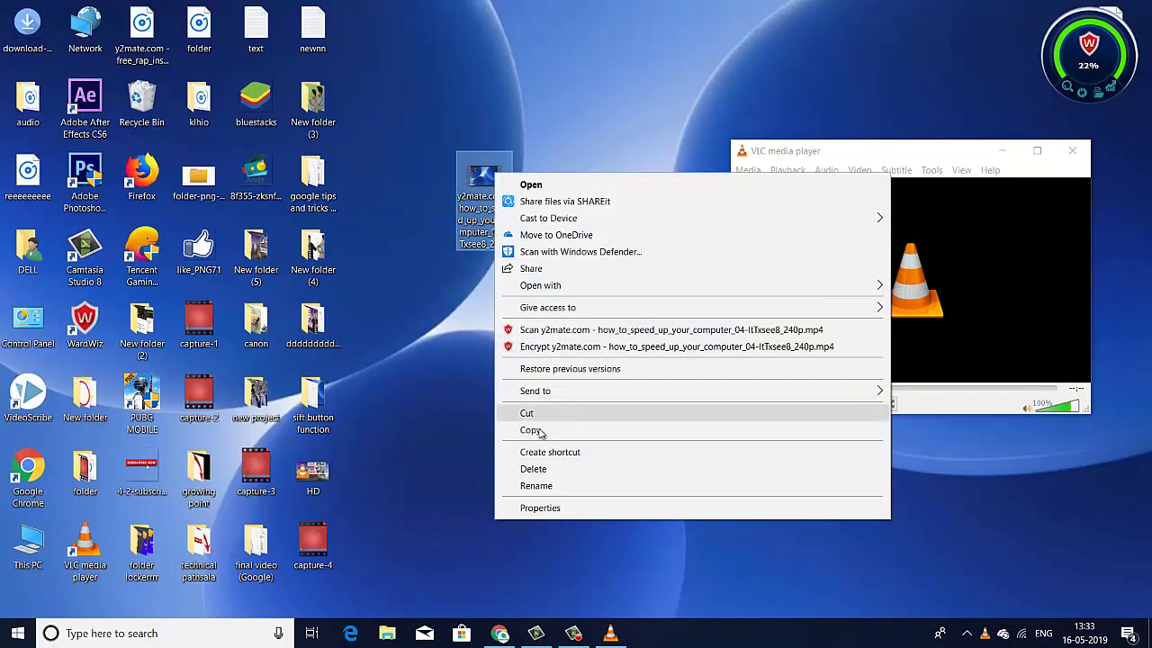
click(536, 509)
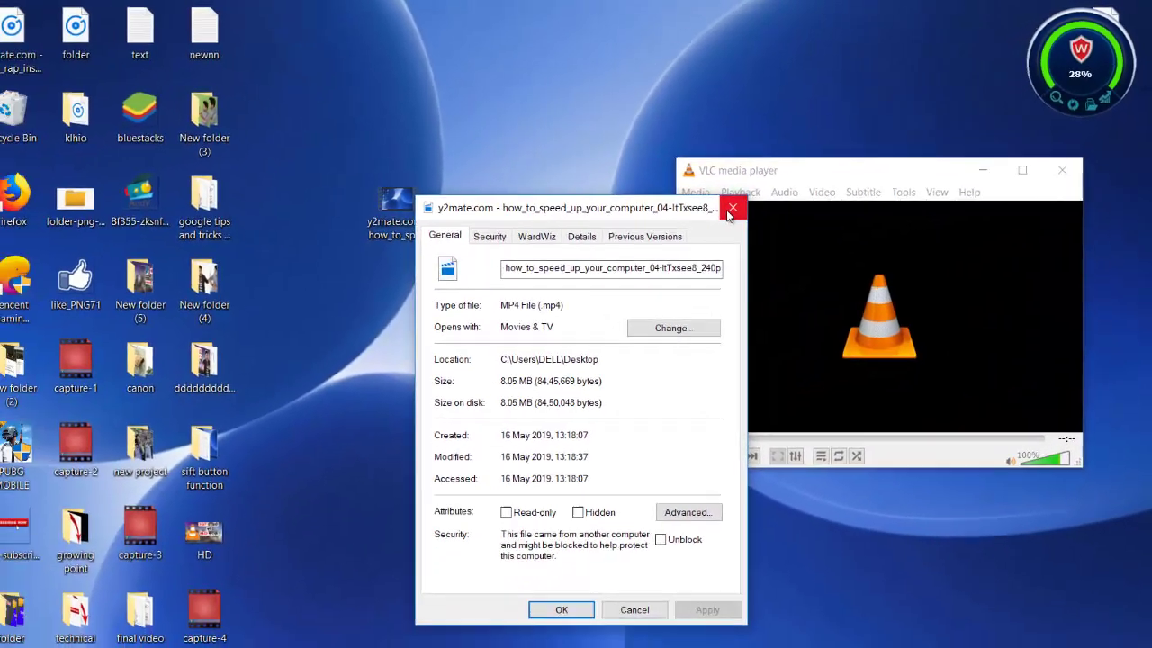
click(731, 211)
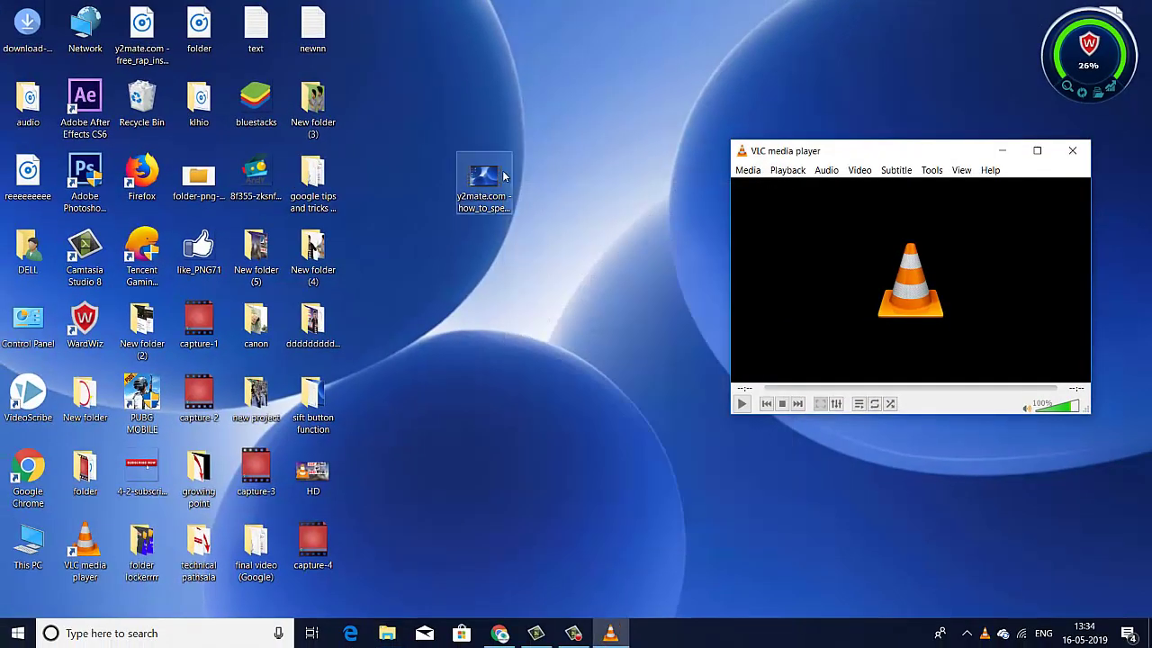
- Start a Convert / Save job in VLC and add the y2mate.com how_to_speed_up_your_computer video from the Desktop as its source
click(749, 171)
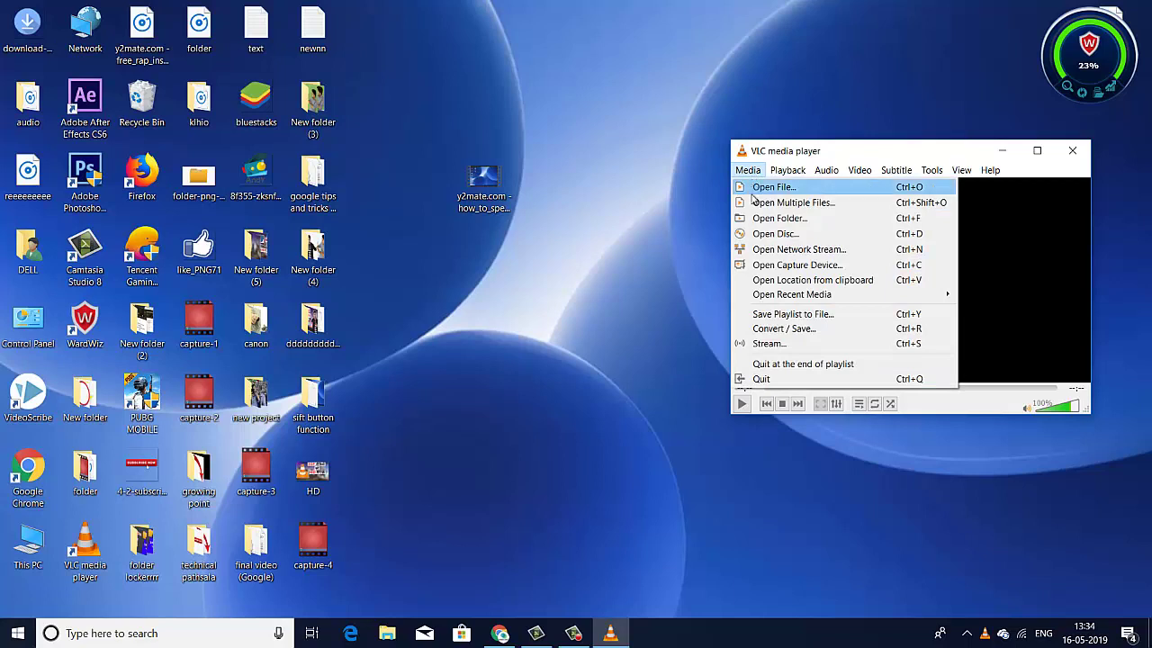
click(769, 330)
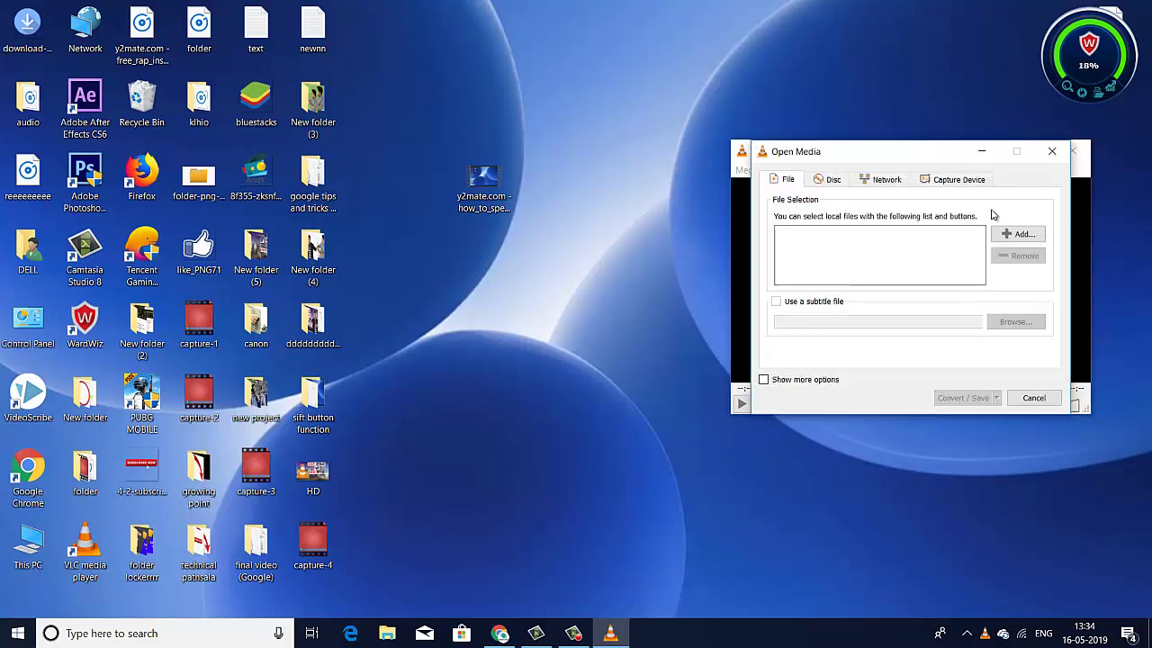
click(1037, 234)
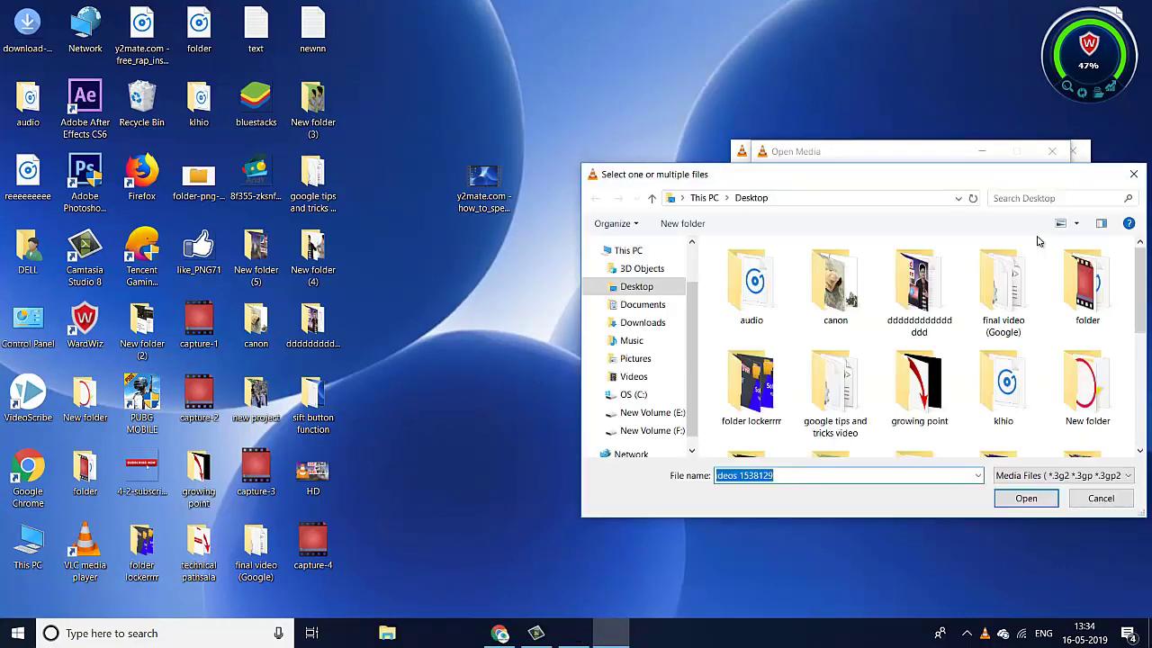
drag(1143, 324, 1142, 428)
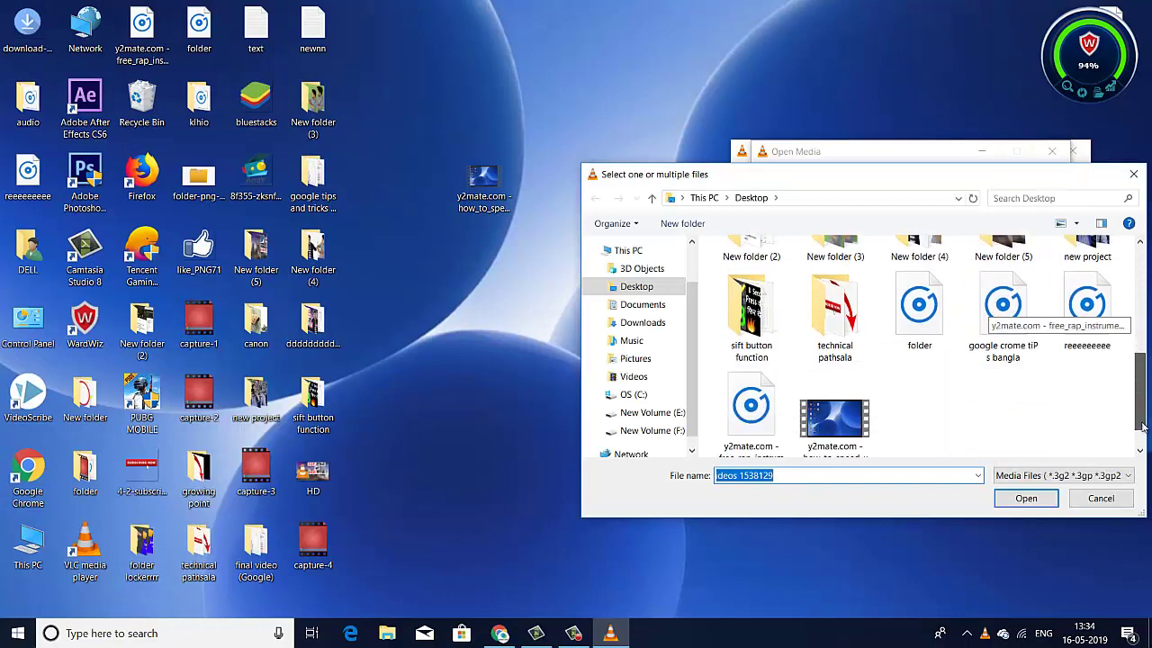
click(861, 420)
click(1012, 497)
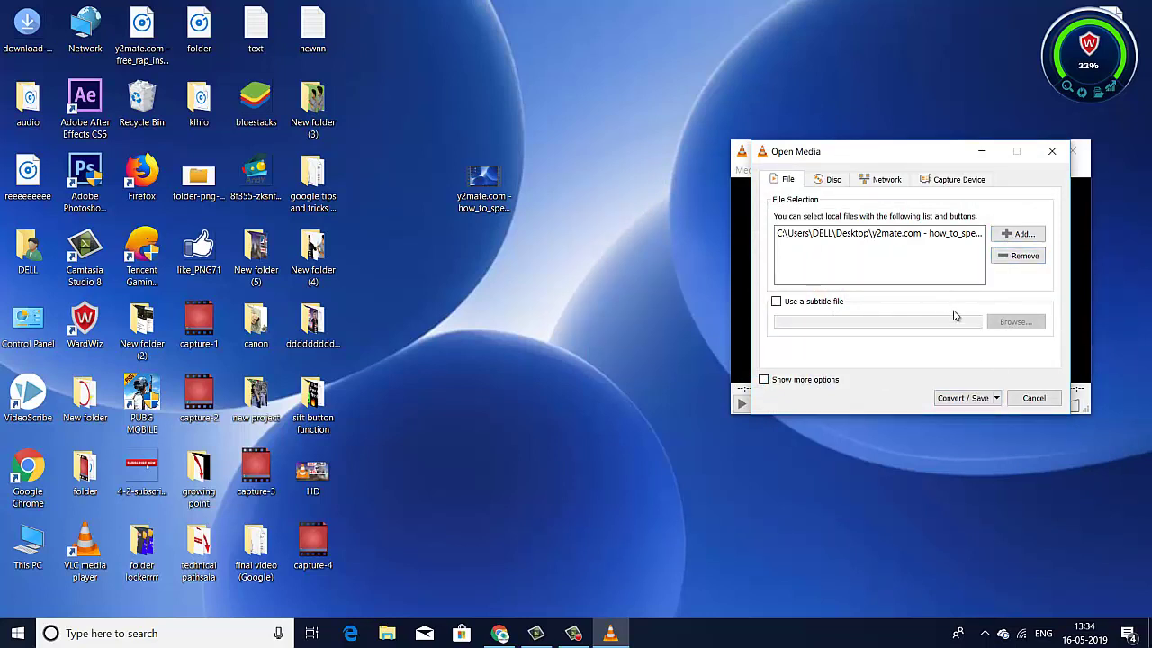
- Proceed to the conversion settings and set the destination file to "testing video" on the Desktop in MP4 format
click(954, 397)
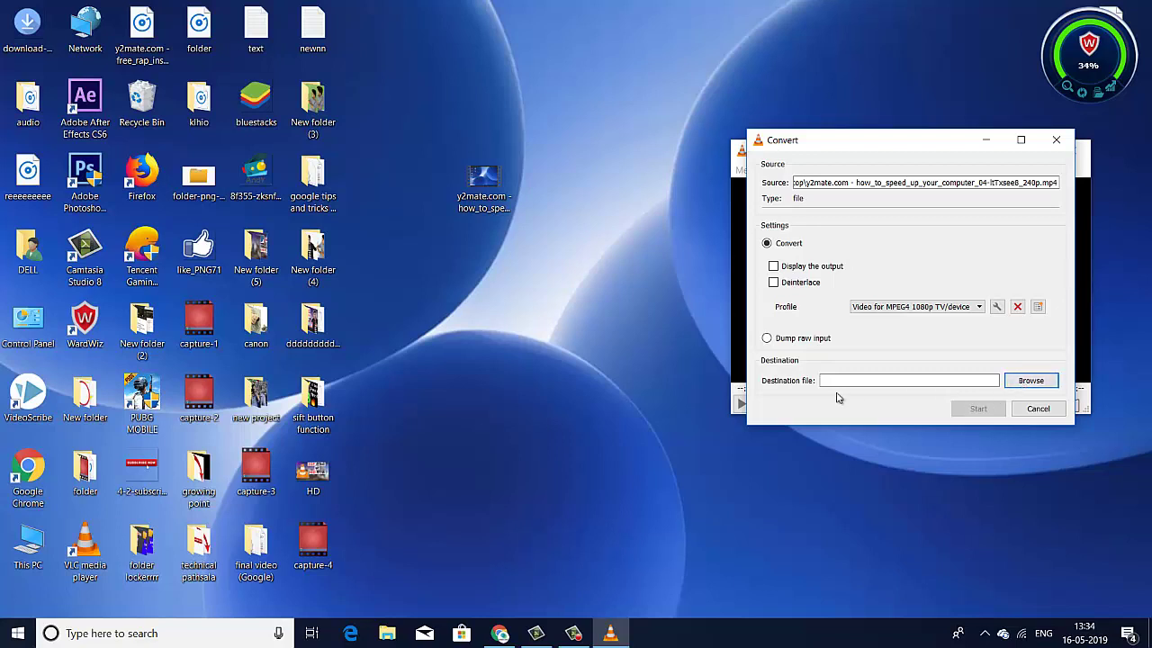
click(1032, 380)
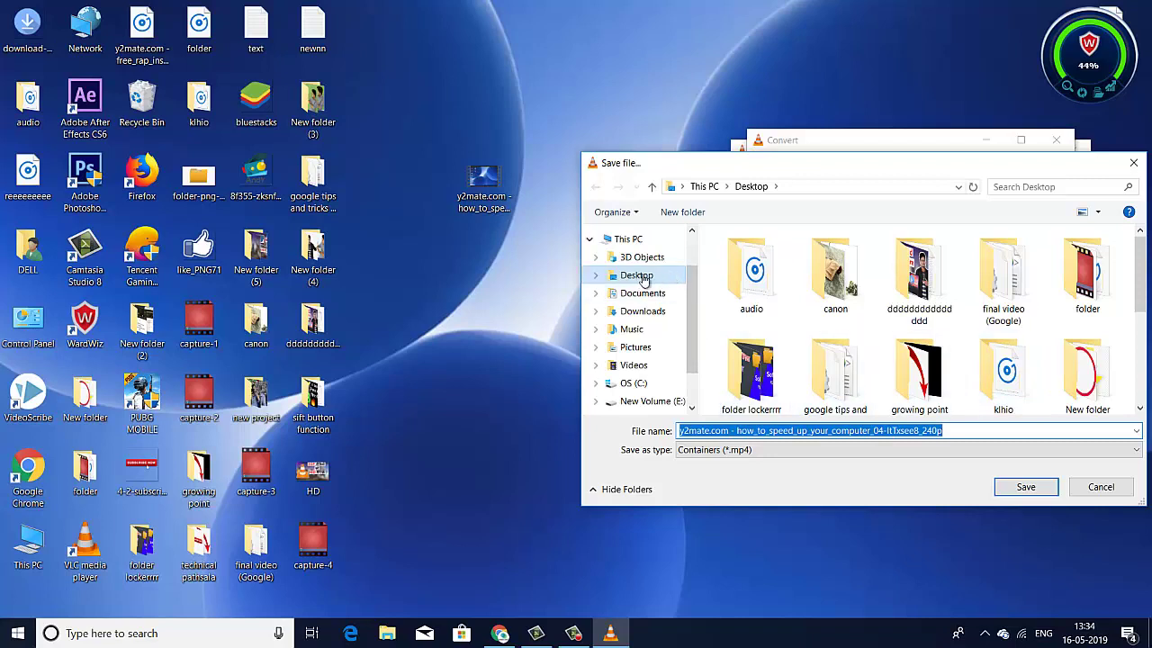
click(644, 280)
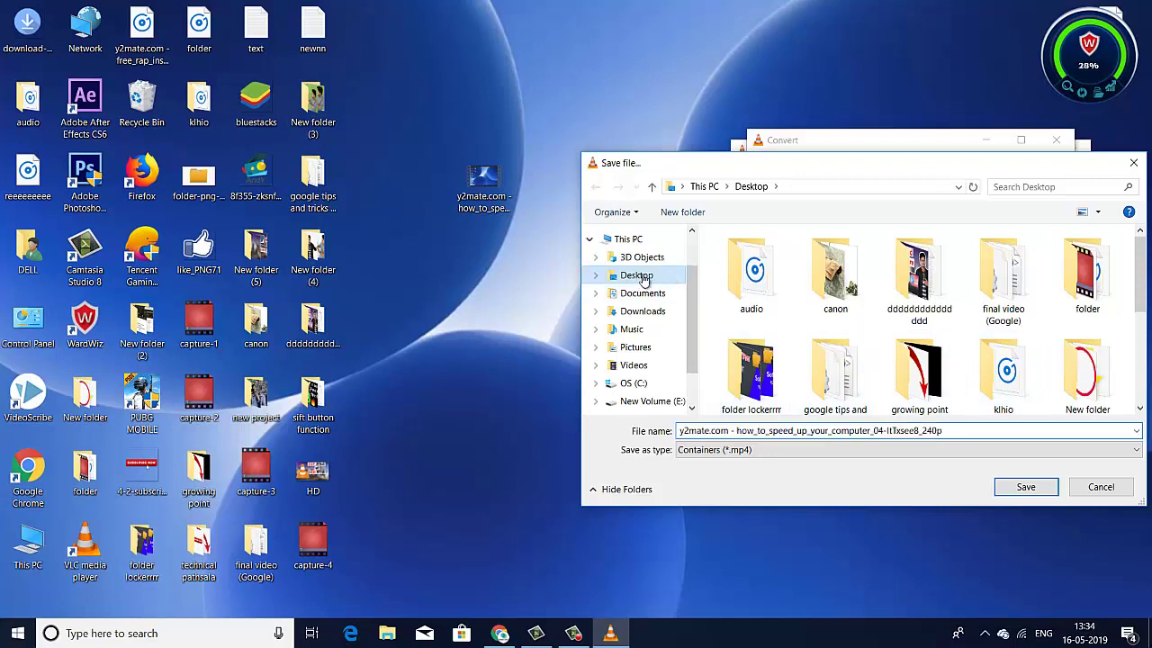
click(962, 430)
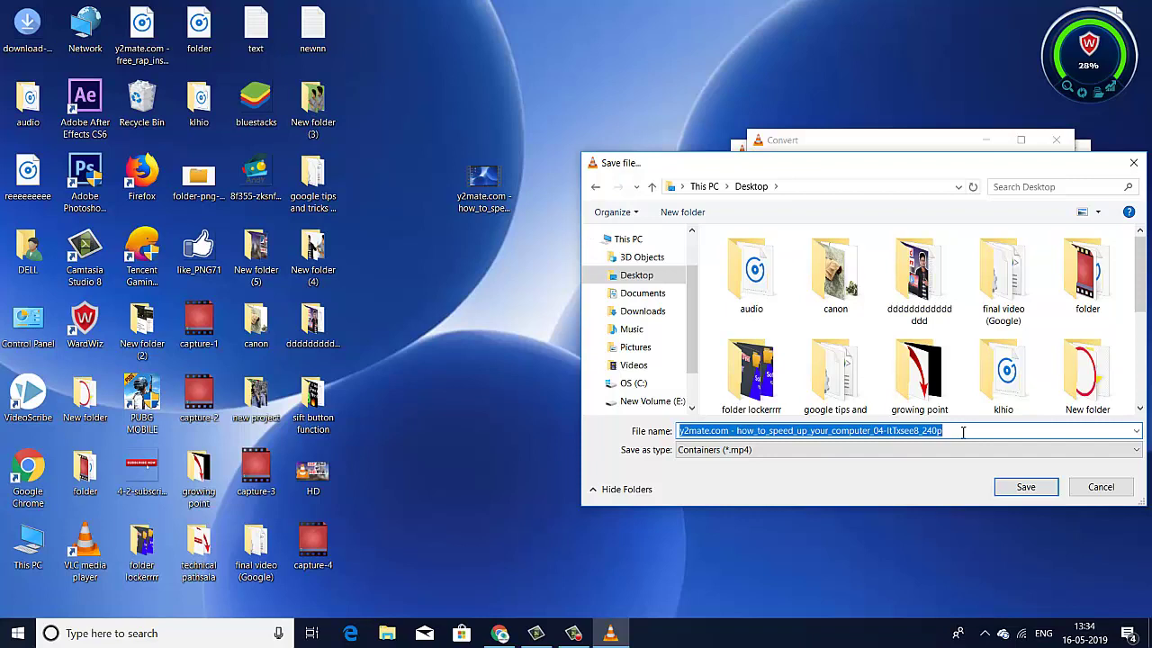
text(tes)
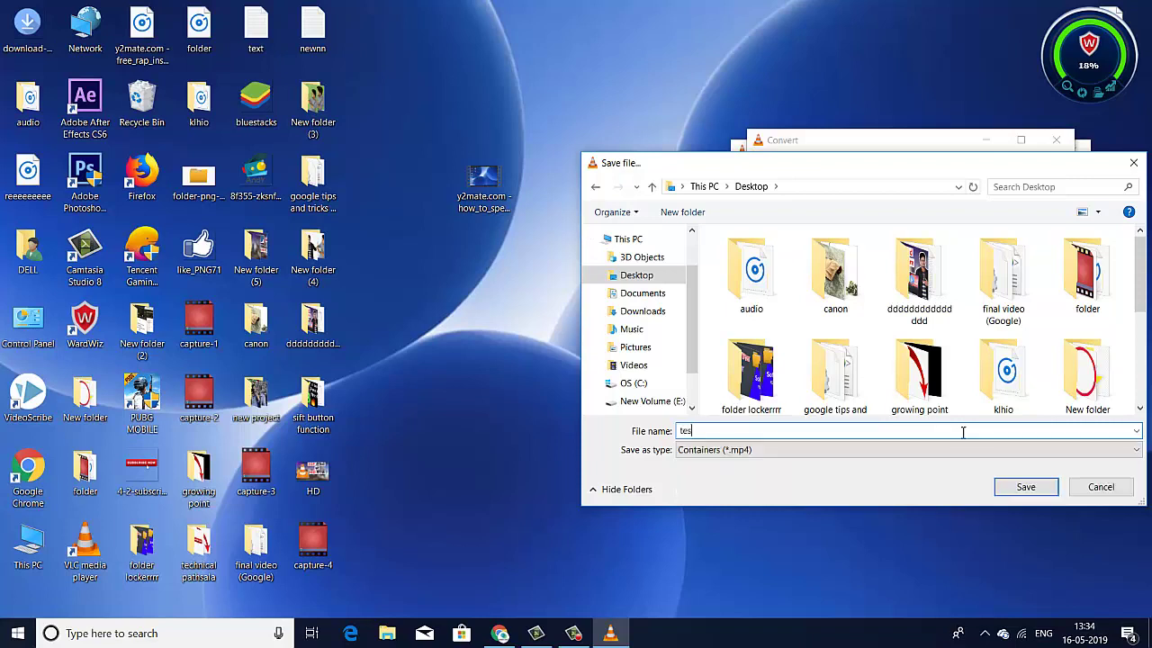
text(ting video)
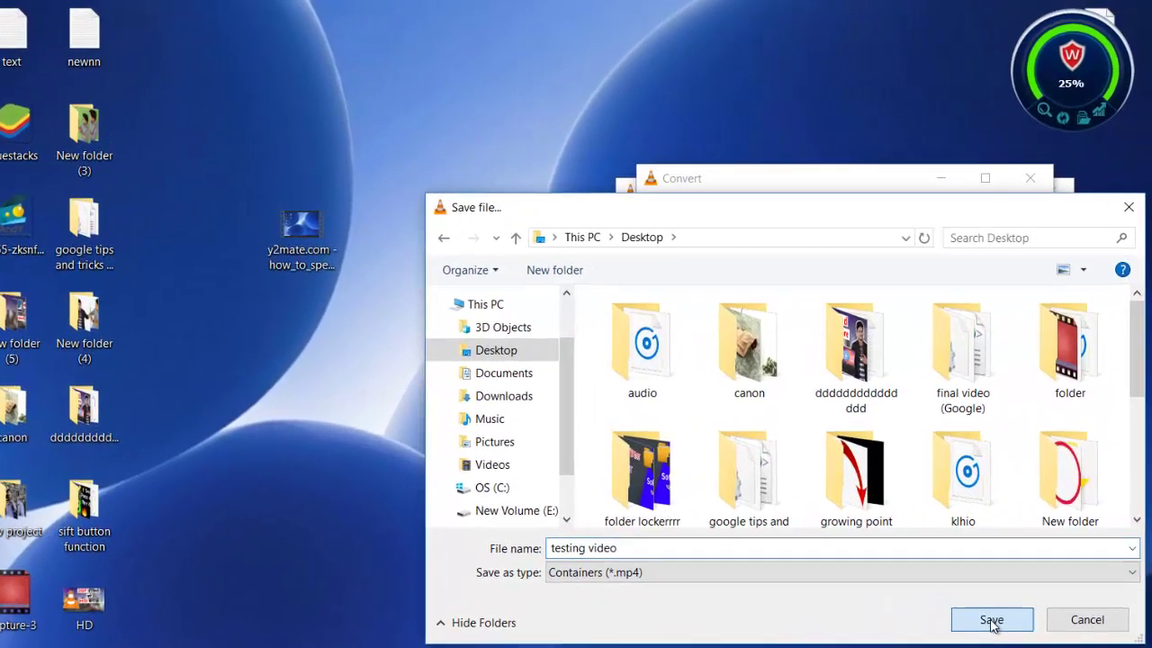
click(1020, 510)
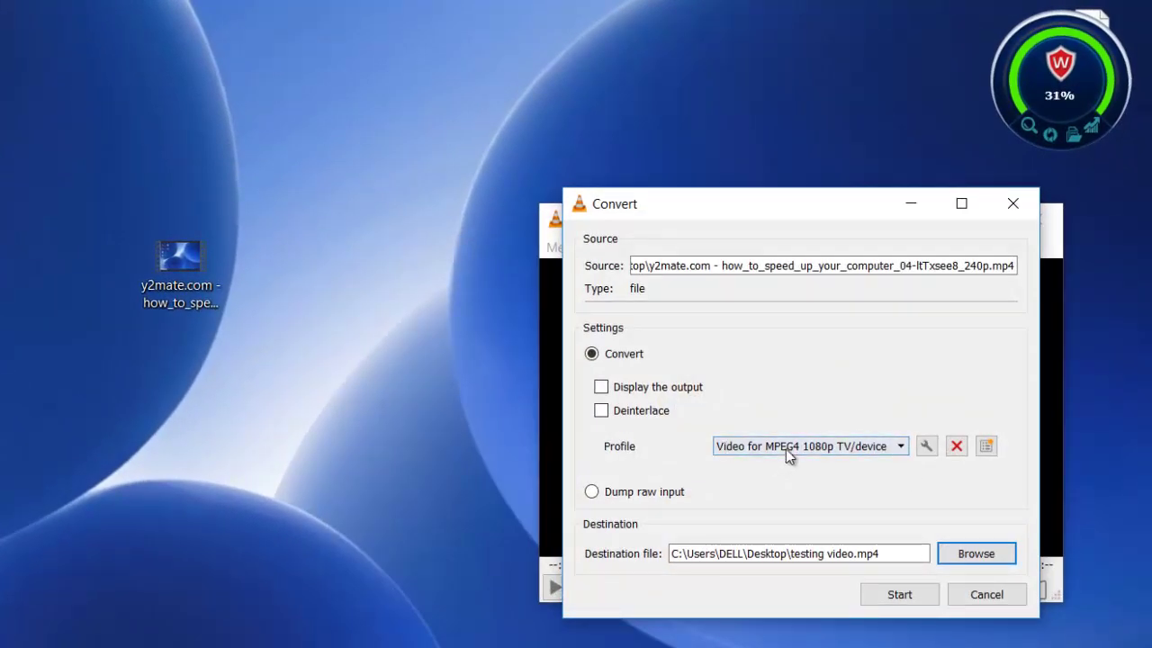
- Review the conversion profiles, choose Video for MPEG4 1080p TV/device, and start the conversion
click(903, 450)
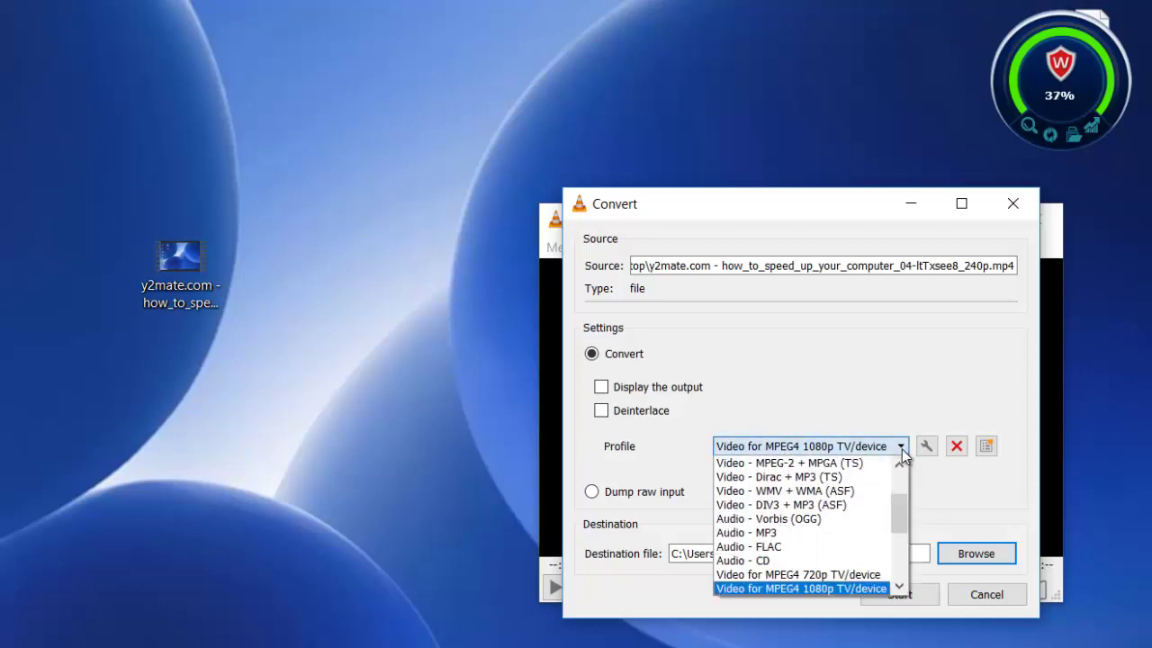
drag(899, 509, 900, 481)
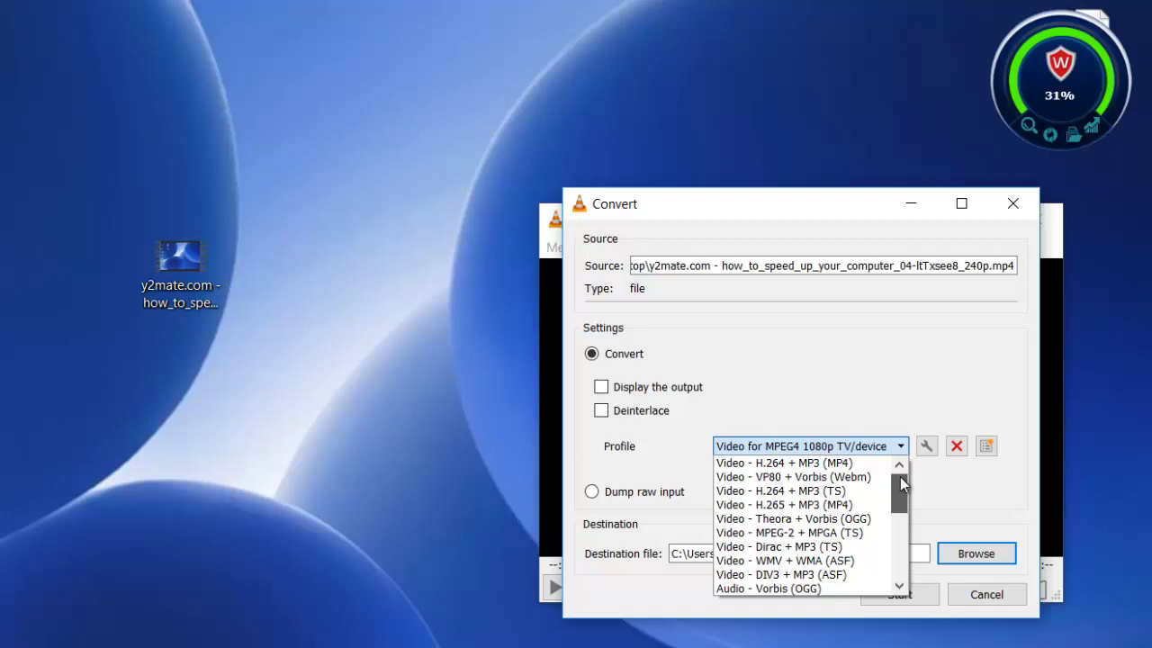
drag(900, 476, 905, 517)
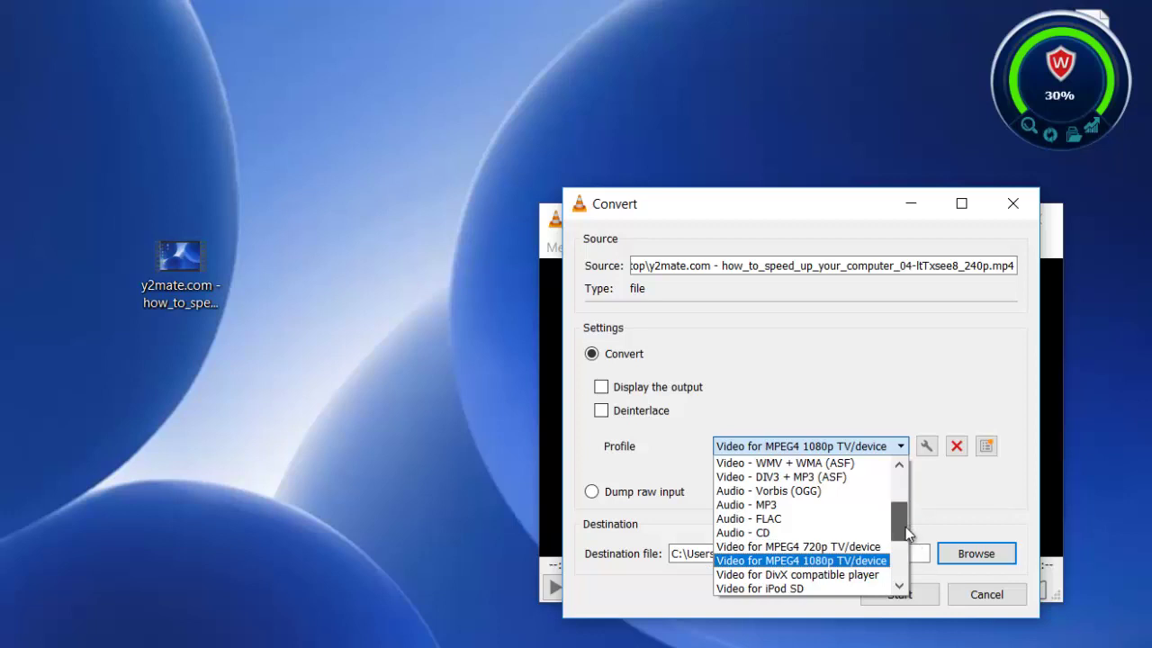
mouse_move(906, 525)
mouse_down()
mouse_move(909, 567)
mouse_move(904, 530)
mouse_up()
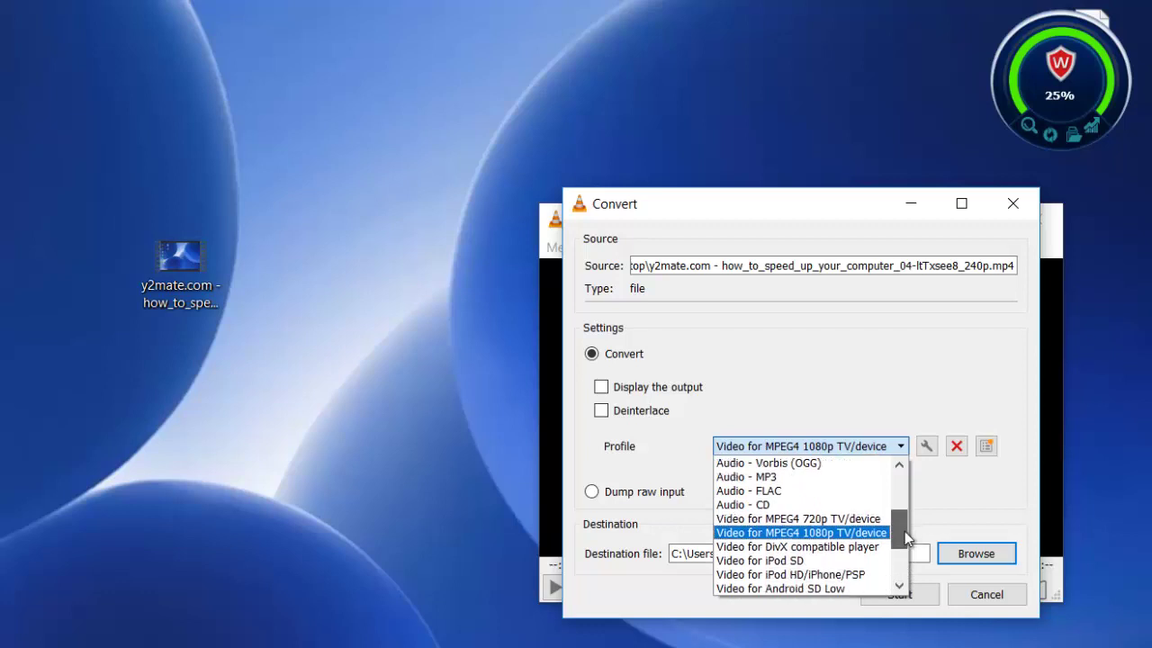
click(822, 535)
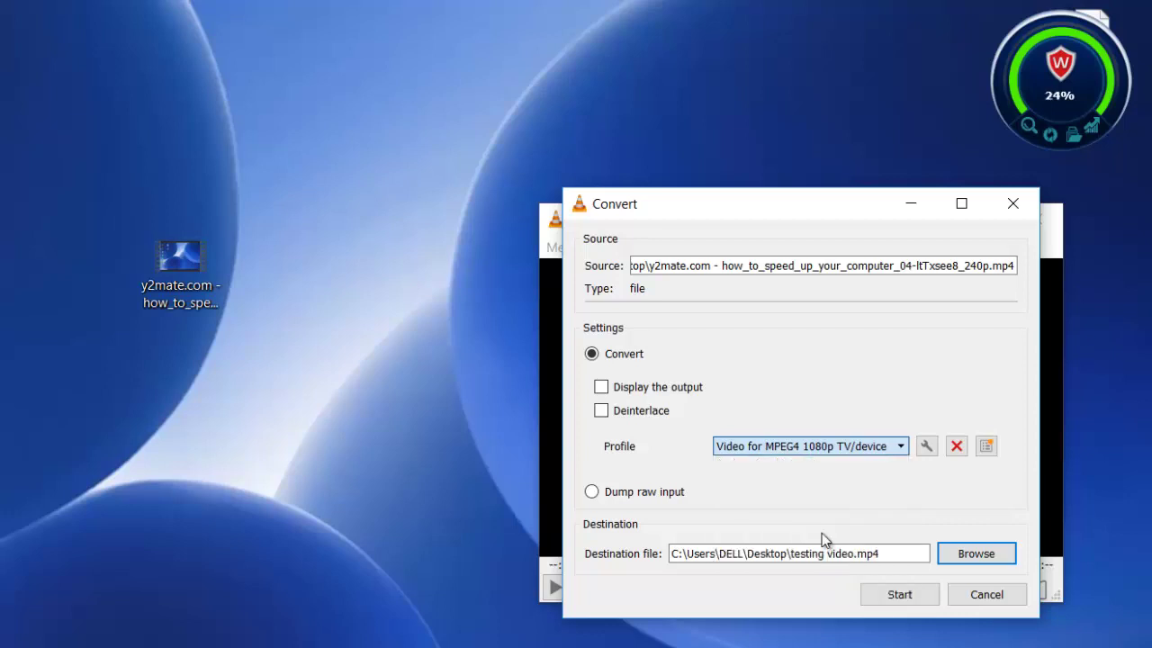
click(898, 595)
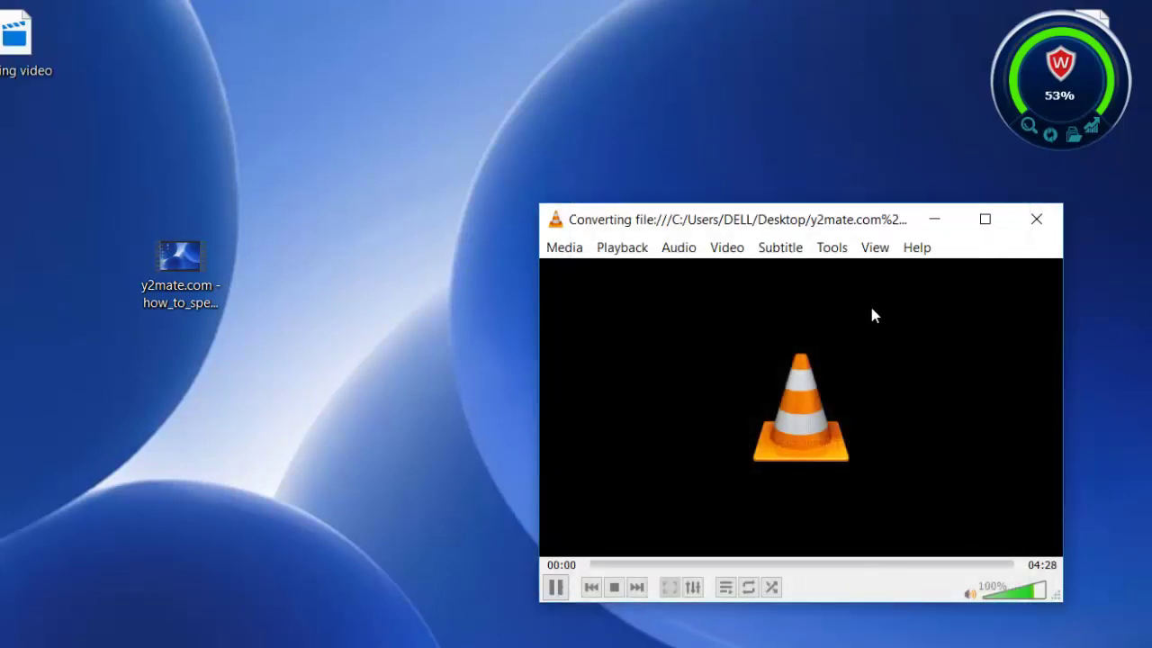
drag(807, 221, 649, 221)
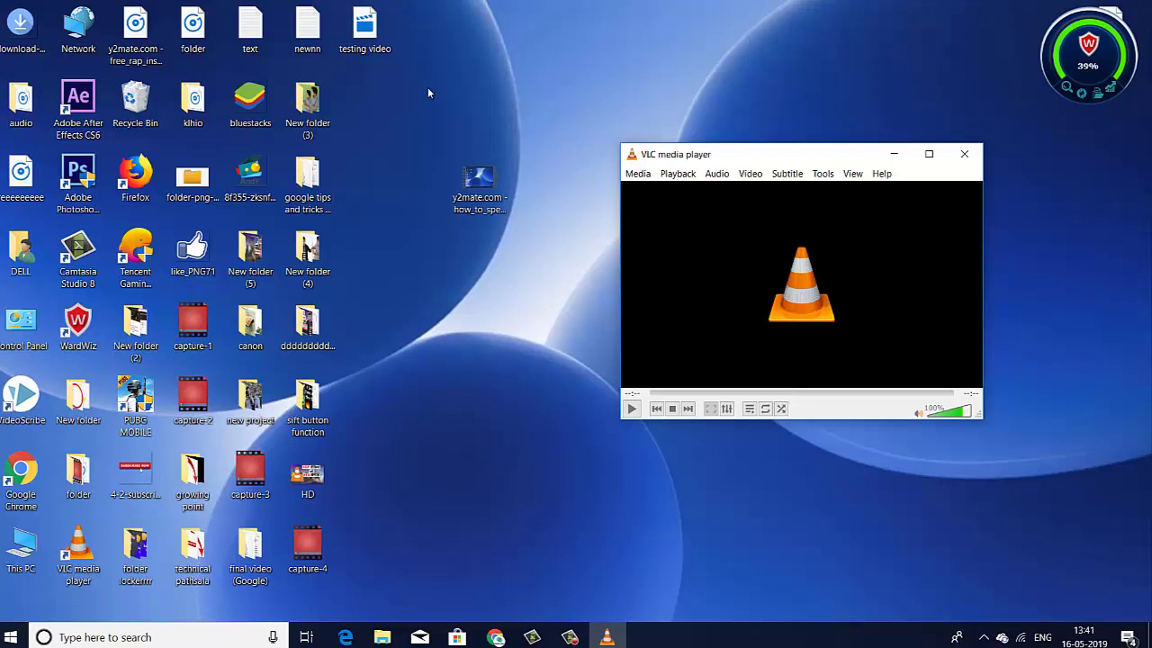
- Move the converted "testing video" file below the original on the desktop and open its properties
click(381, 42)
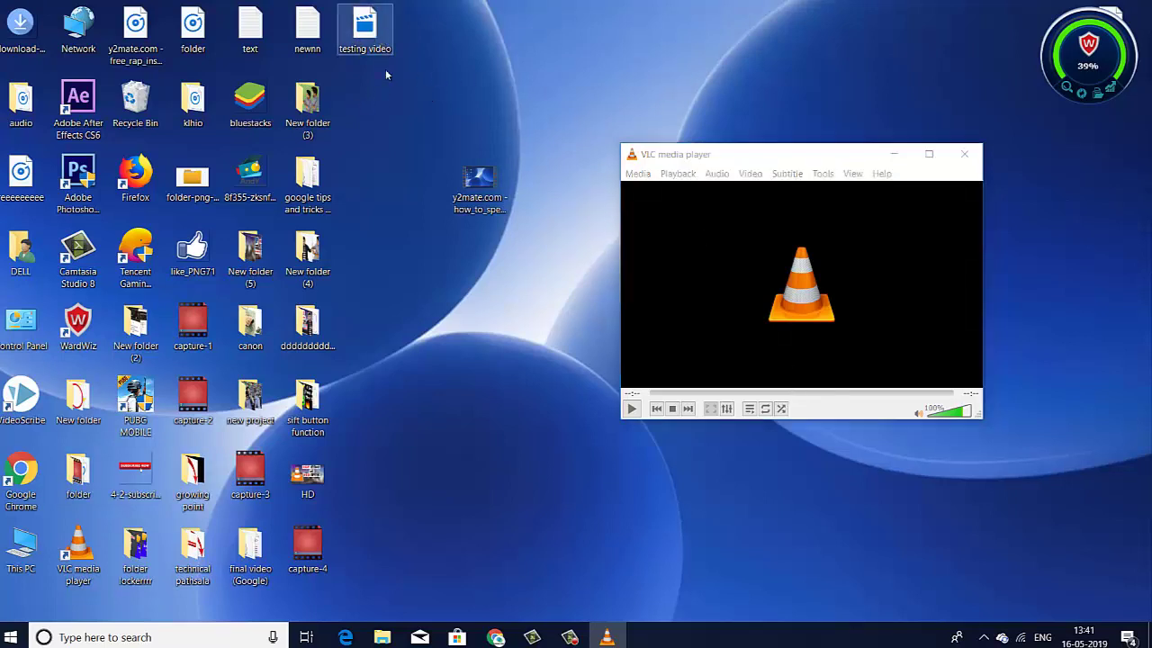
drag(369, 35, 435, 274)
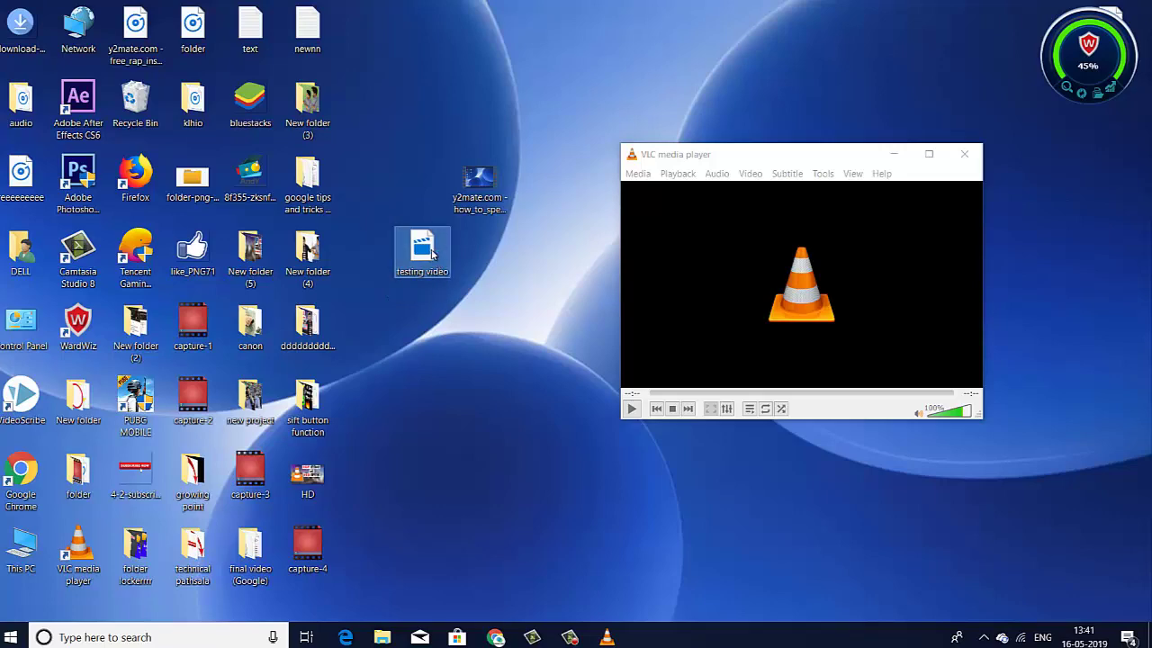
right_click(432, 255)
click(499, 588)
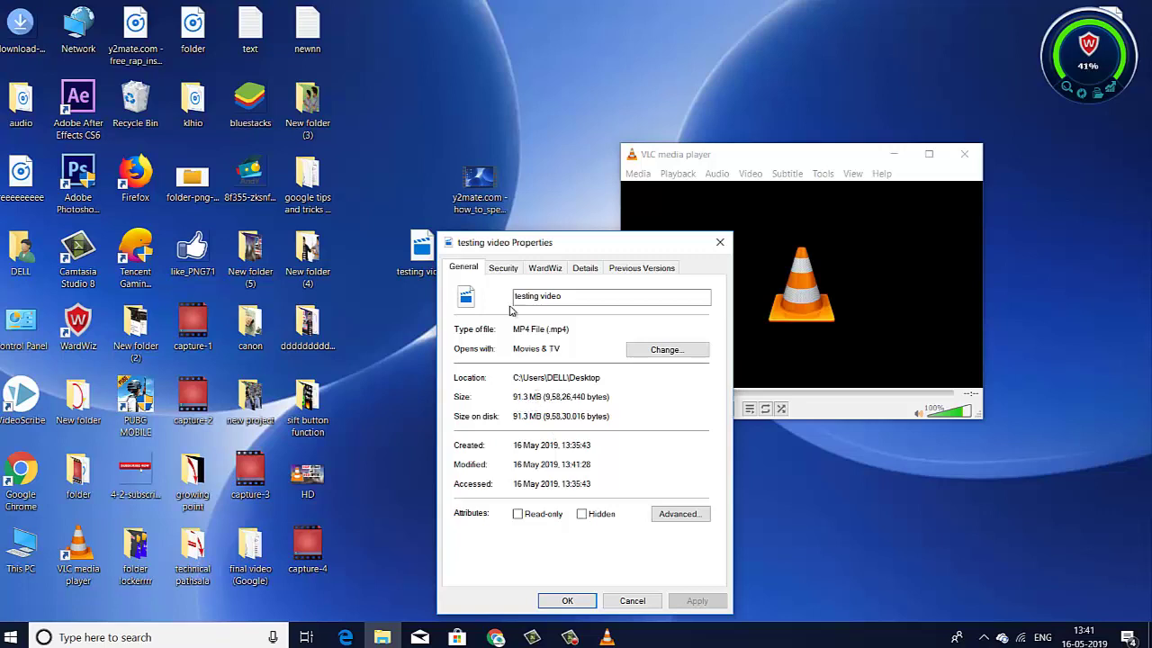
- Open the original y2mate.com video's properties and place them beside those of "testing video" to compare file sizes
right_click(480, 196)
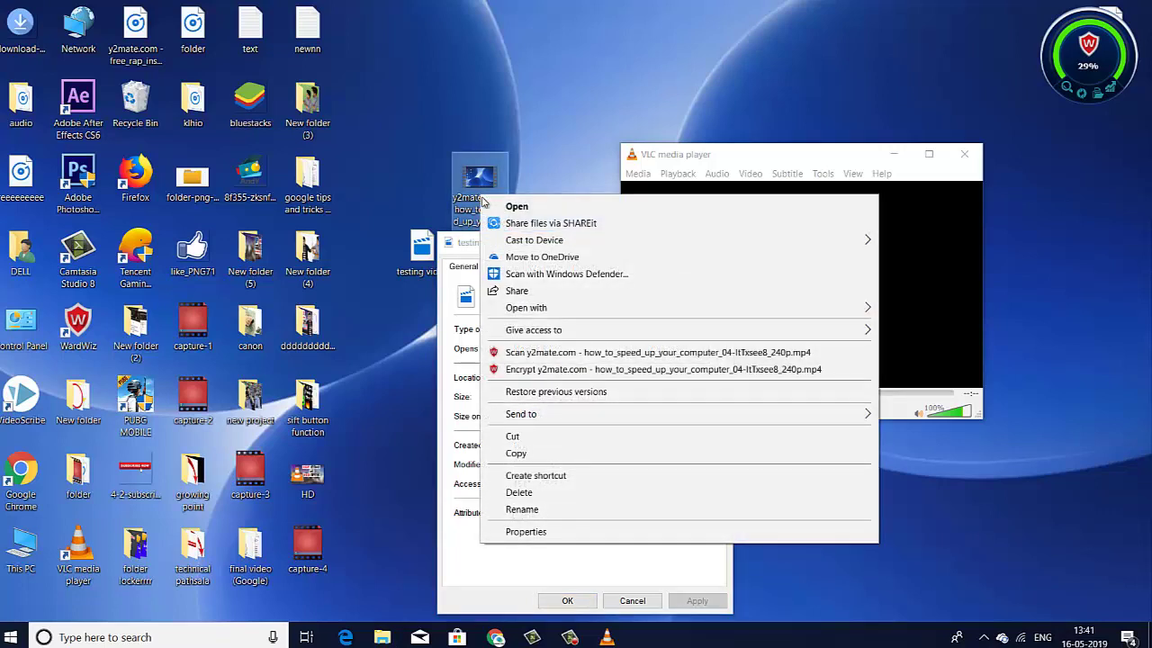
click(535, 532)
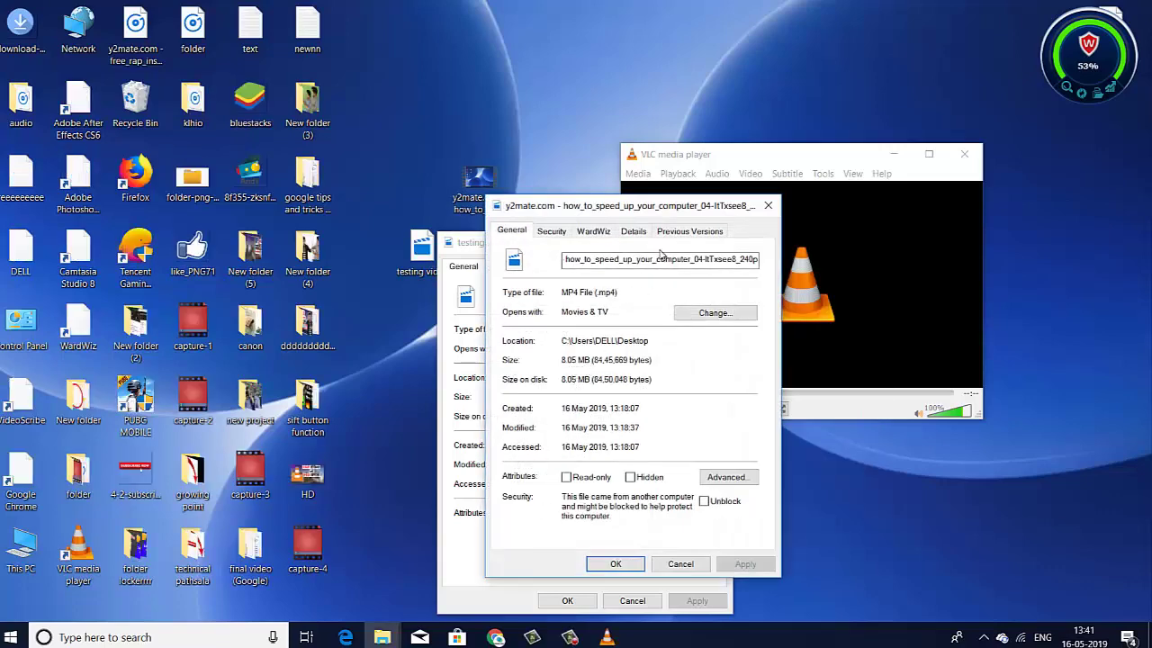
drag(664, 209, 733, 196)
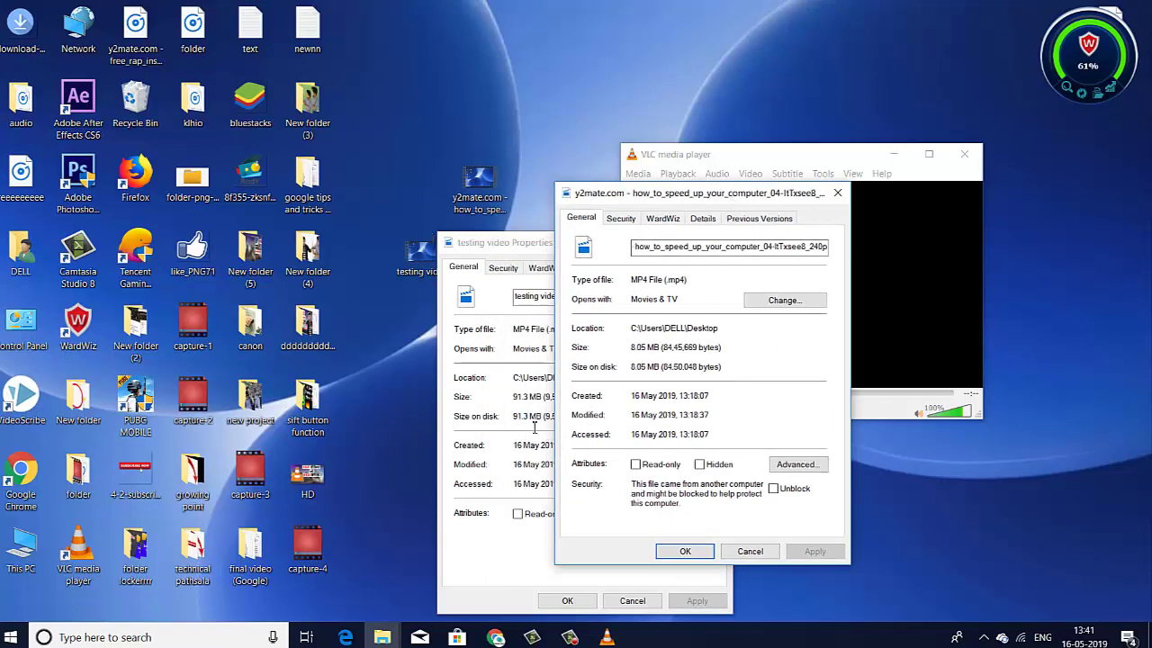